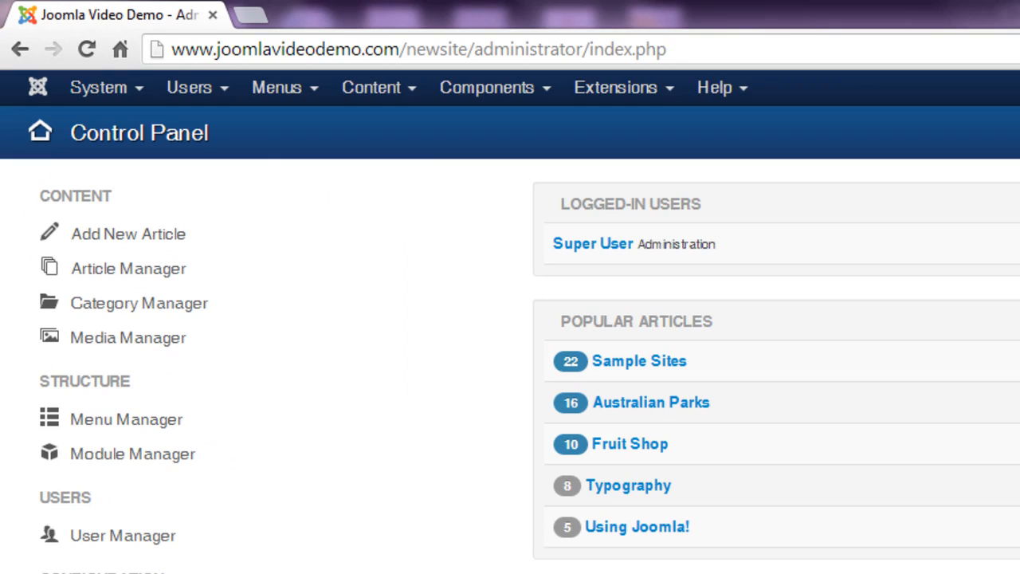
Step: Open the Category Manager for articles and view the list of existing categories
click(190, 309)
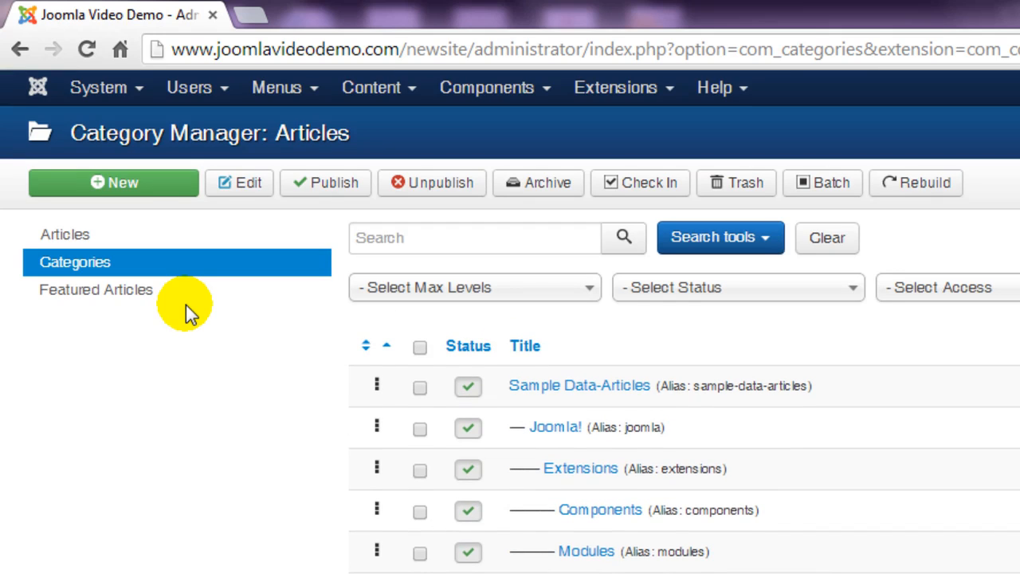
click(381, 90)
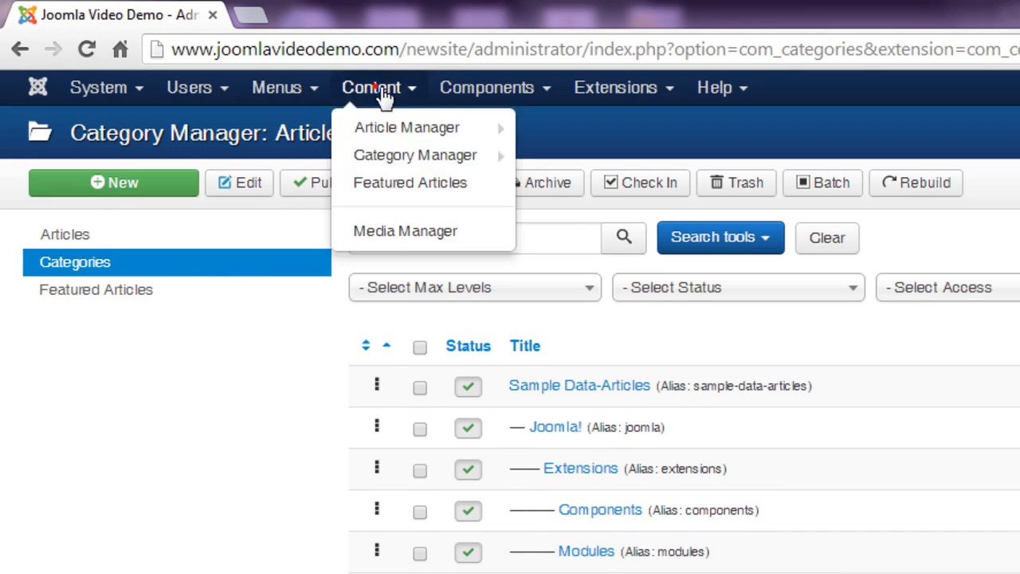
click(388, 155)
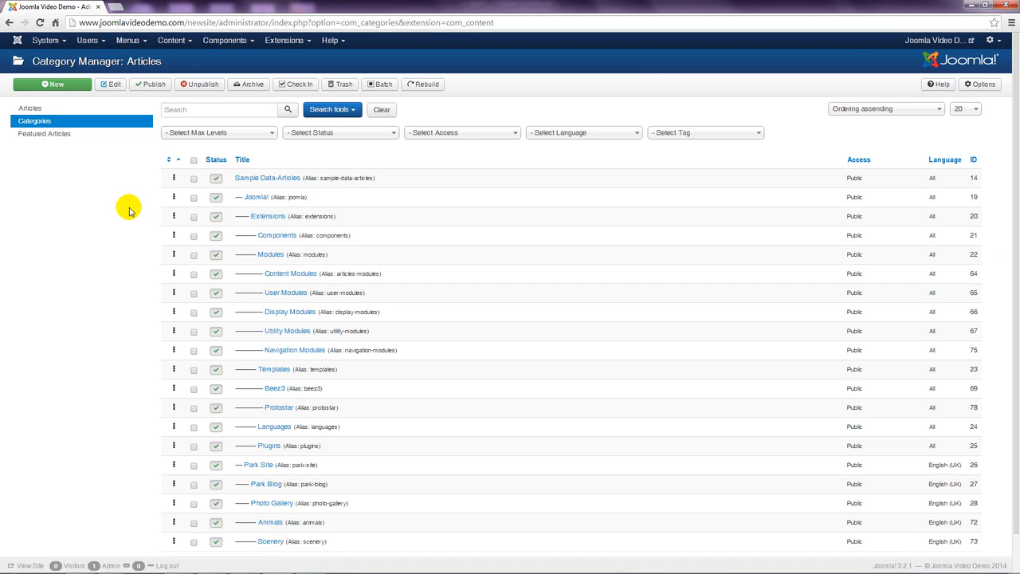
scroll(86, 292, down, 1)
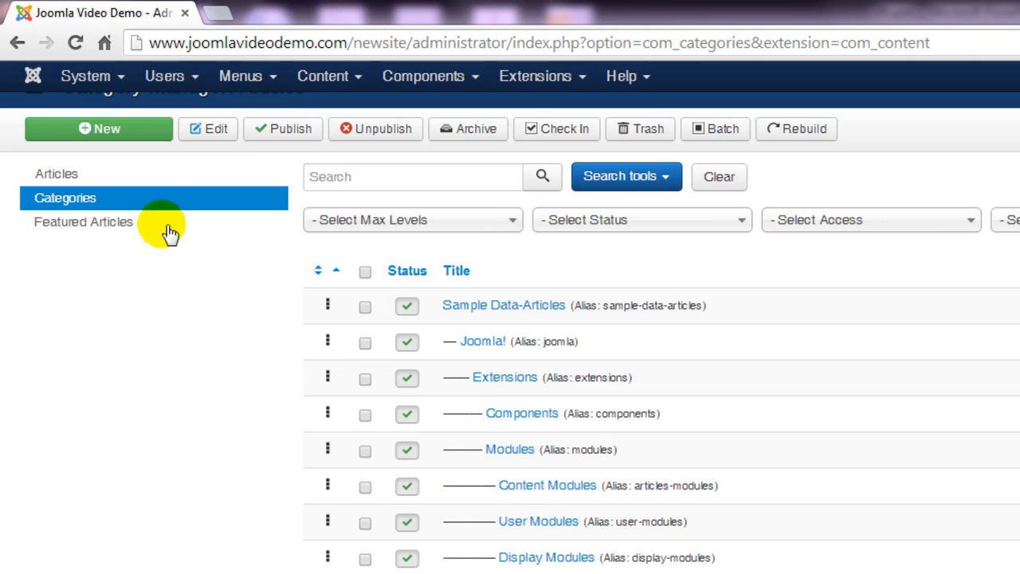
Step: Create a top-level article category titled "Articles" with no parent, save and close it, and go to the second page of the category list
click(156, 135)
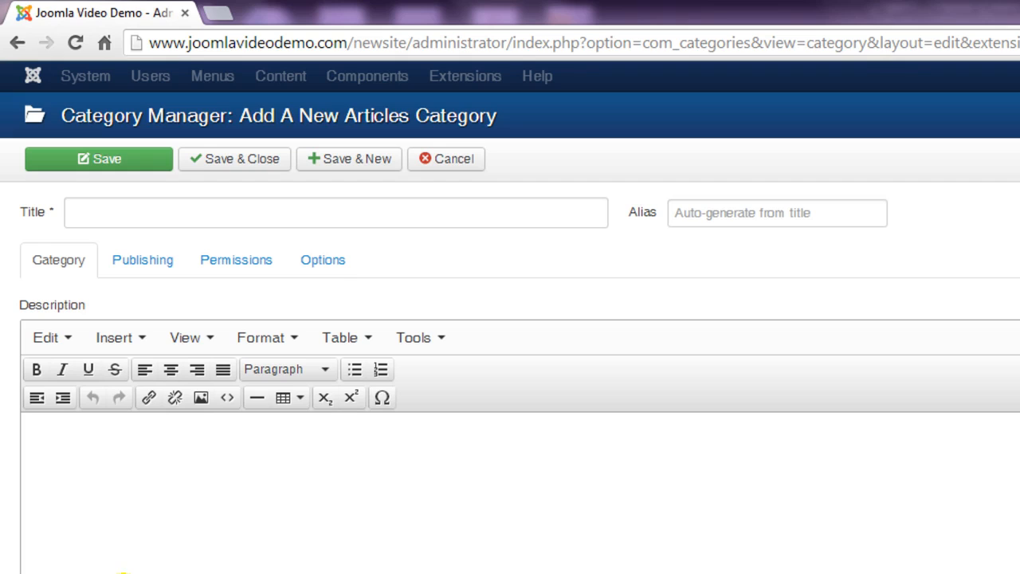
click(143, 221)
text(Articles)
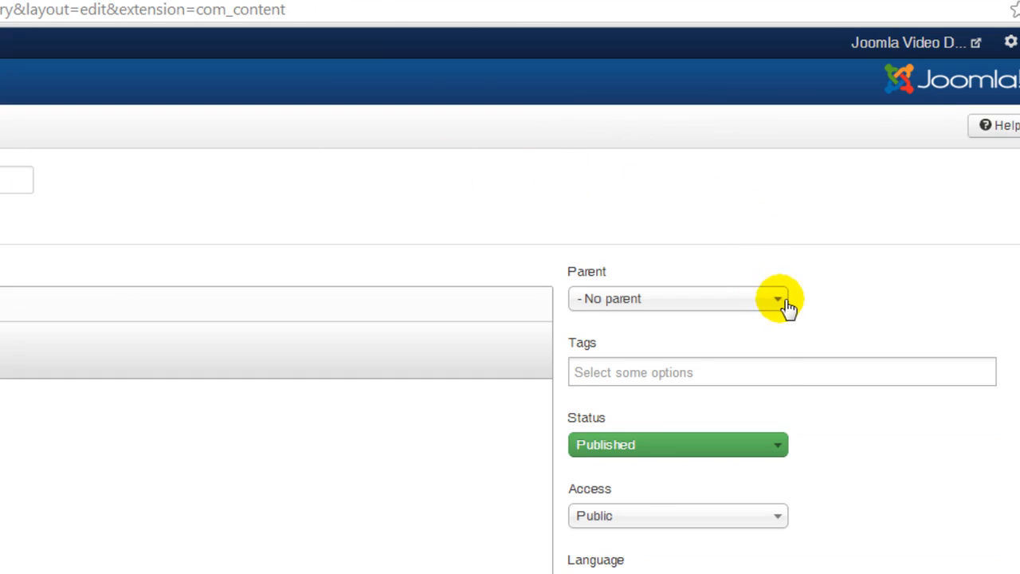
click(785, 301)
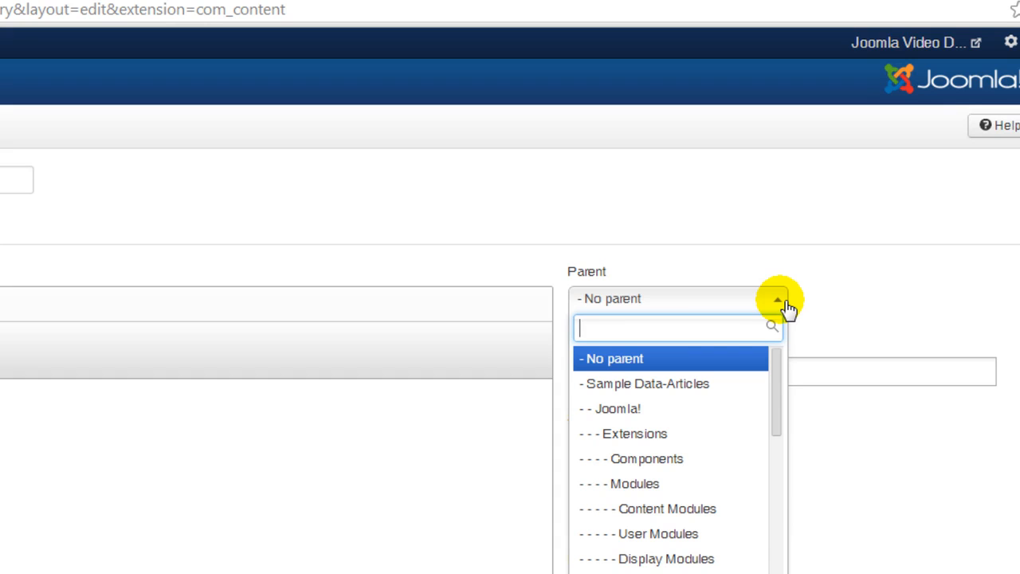
click(825, 295)
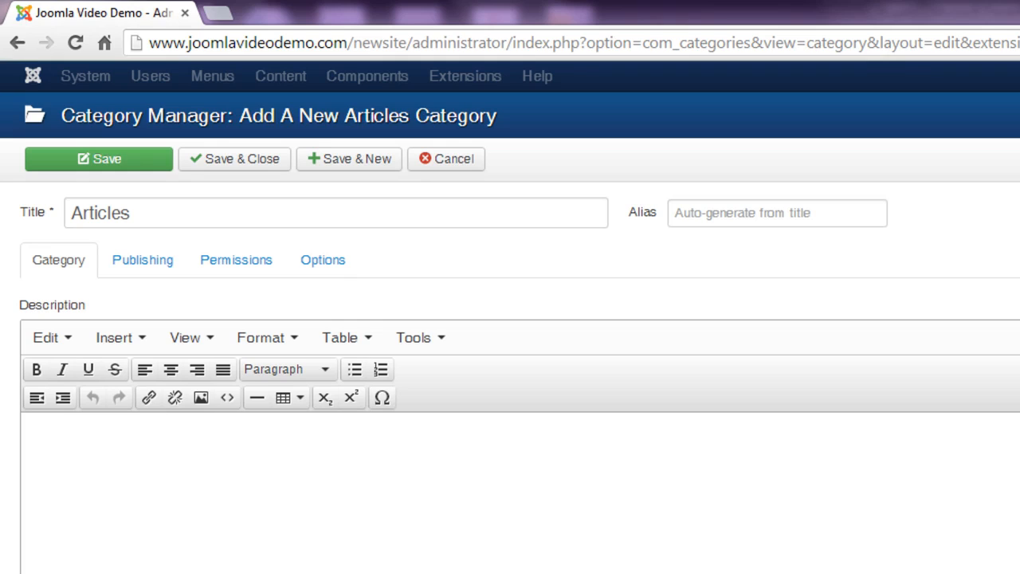
click(247, 168)
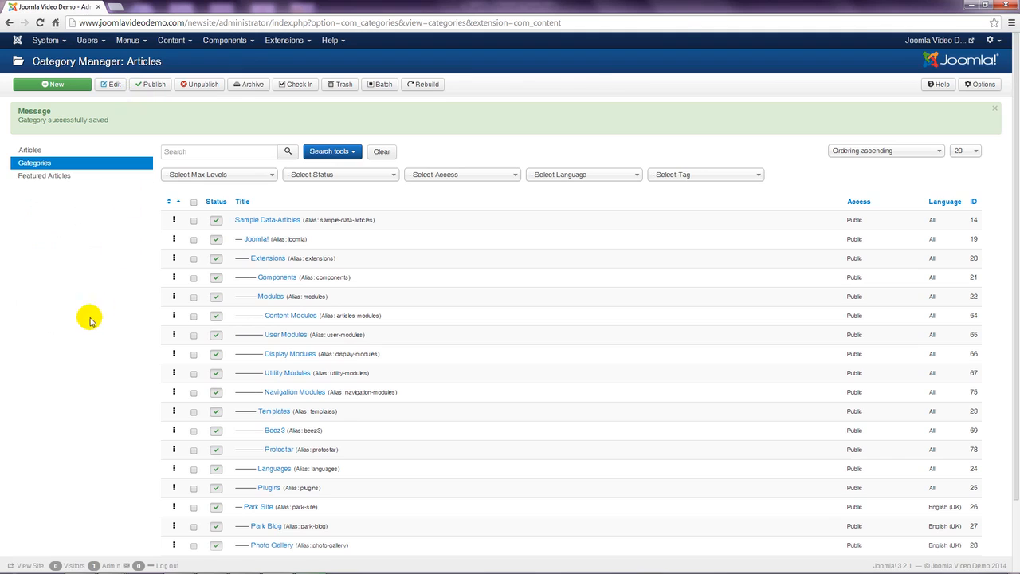
scroll(78, 331, down, 1)
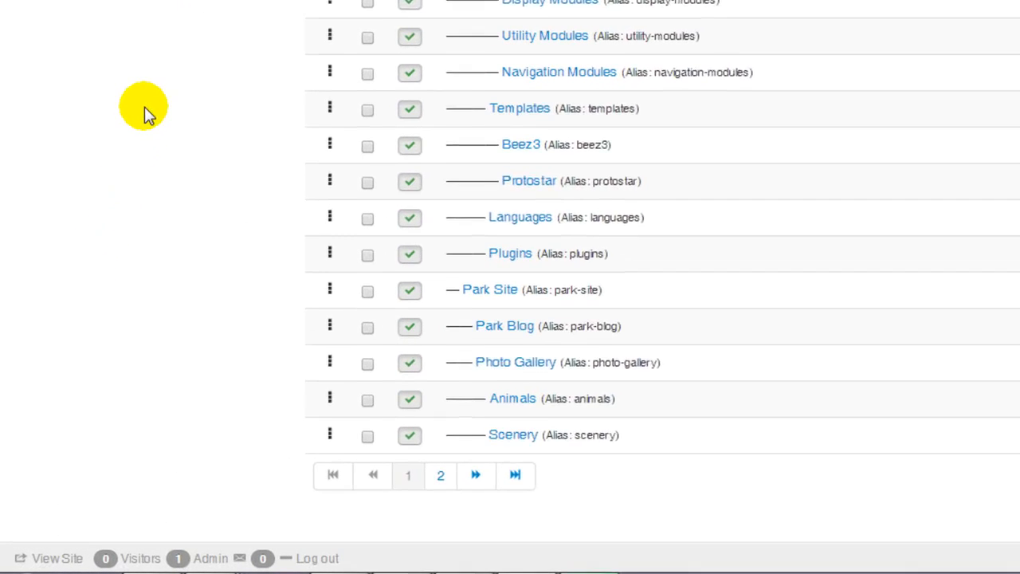
click(500, 472)
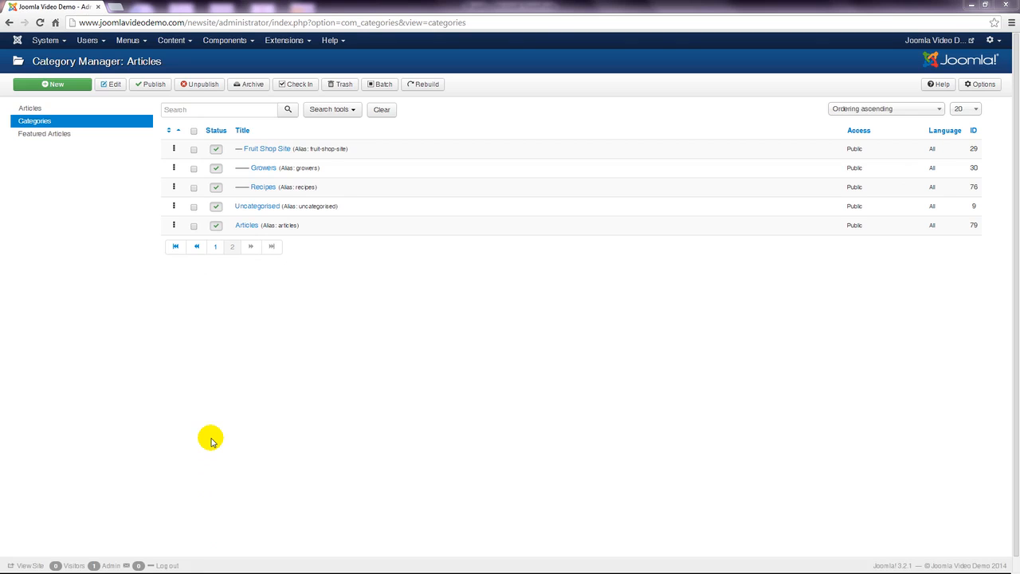
Step: Create a category titled "Geography" with Articles as its parent, then save and close it
click(76, 84)
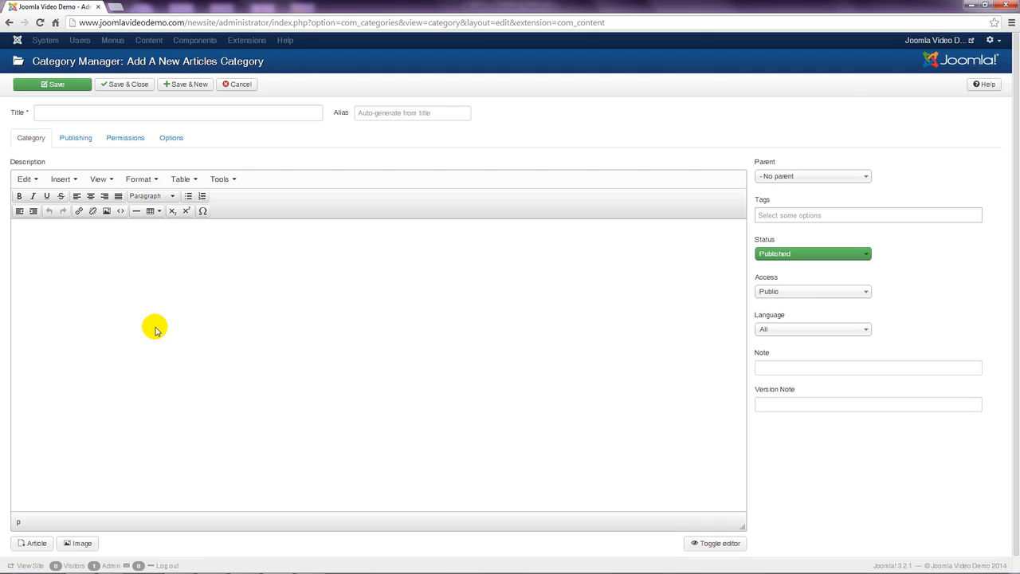
click(64, 114)
text(Geogra)
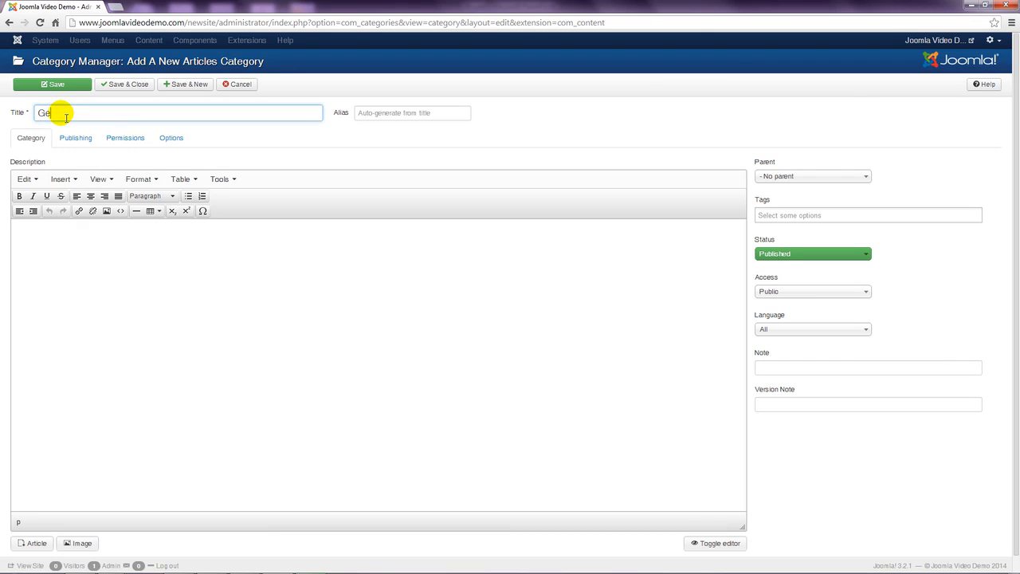
text(phy)
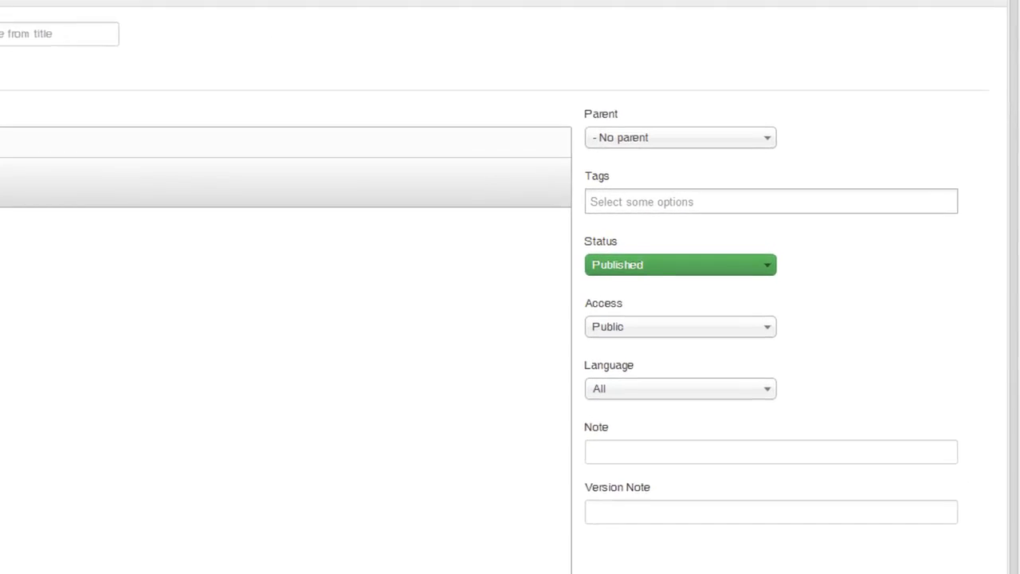
click(708, 116)
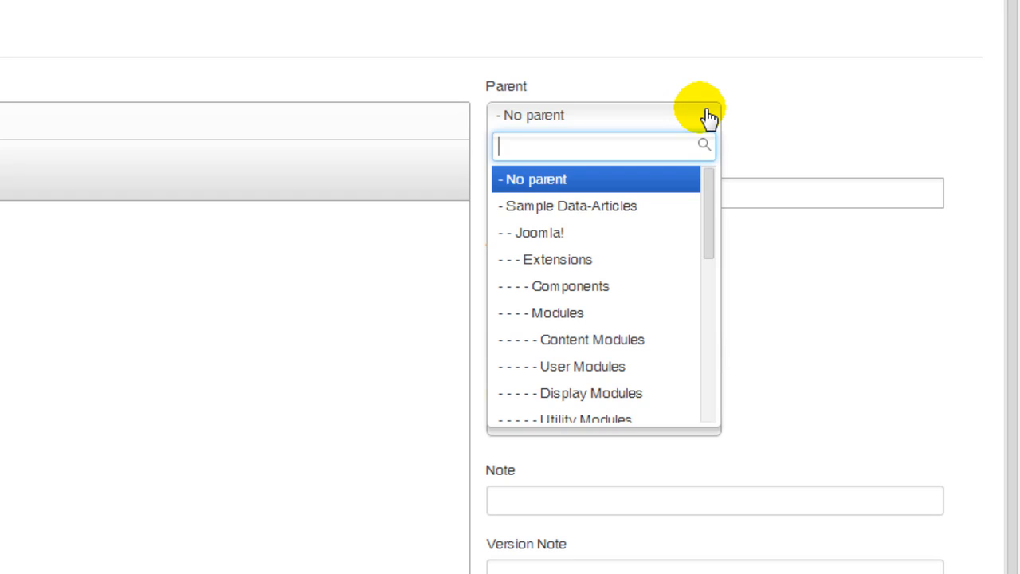
drag(709, 189, 716, 367)
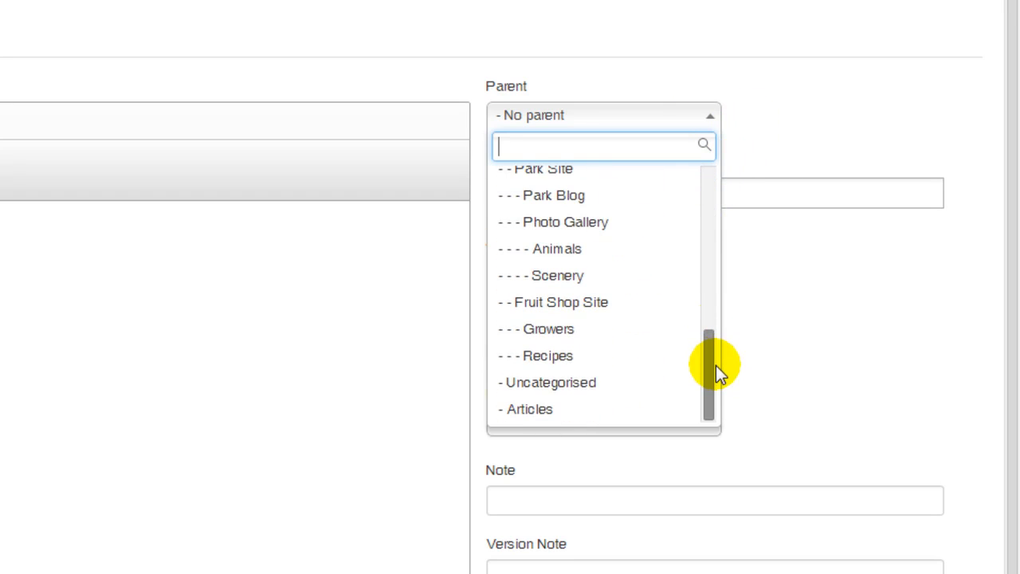
click(567, 414)
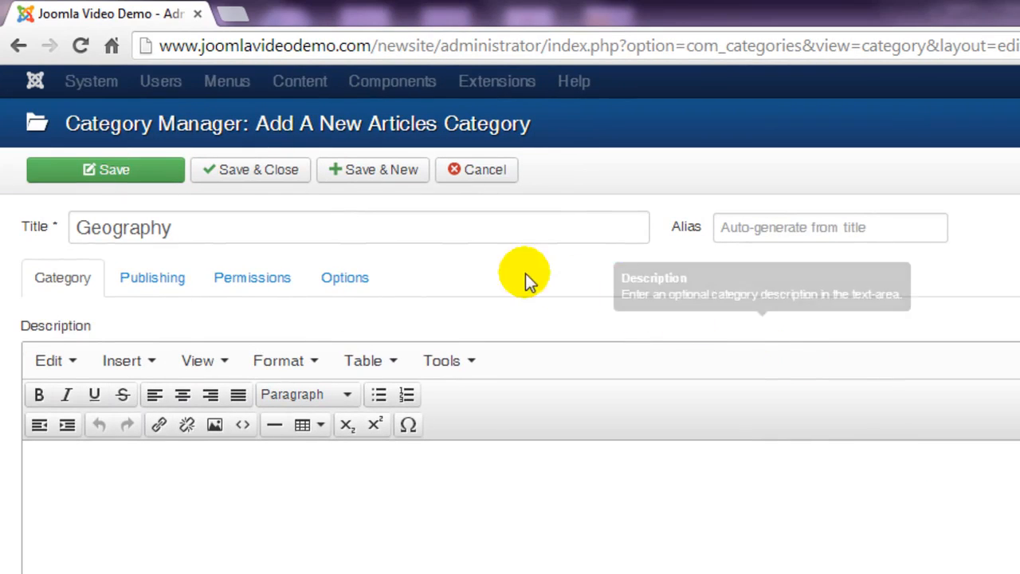
click(274, 175)
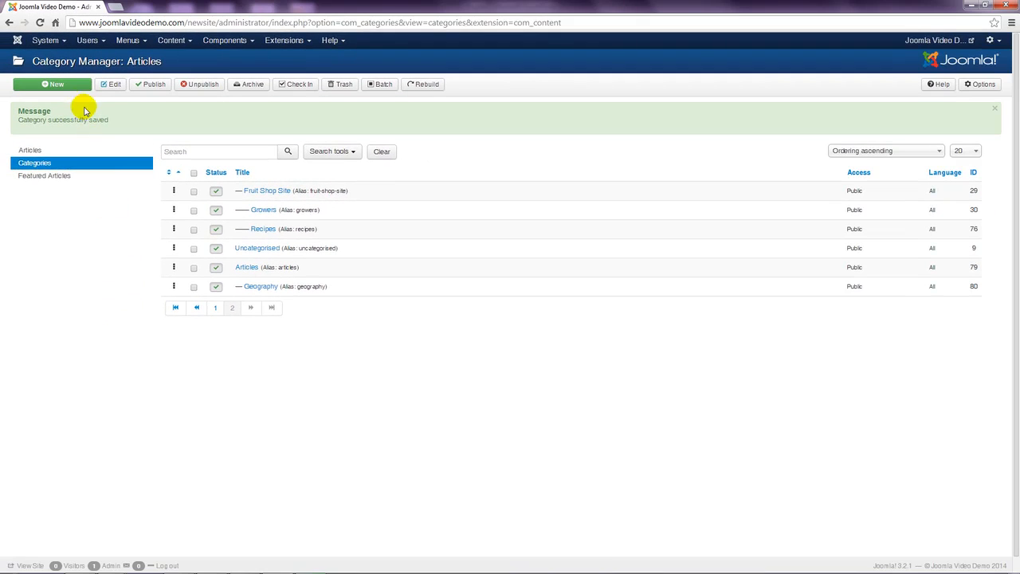
Step: Create a category titled "History" with Articles as its parent, then save and close it
click(79, 86)
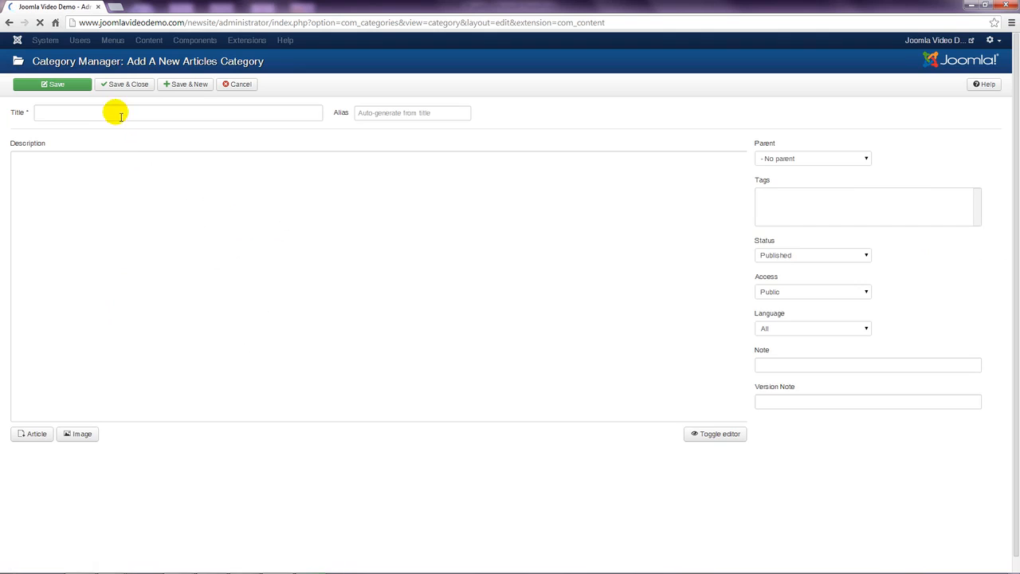
click(119, 114)
text(History)
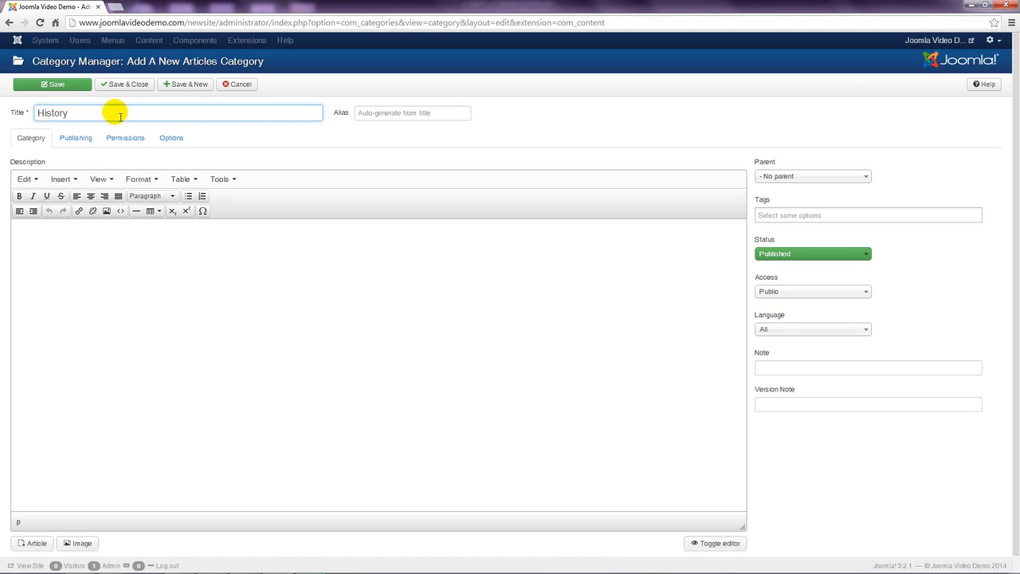
click(860, 177)
drag(864, 288, 863, 311)
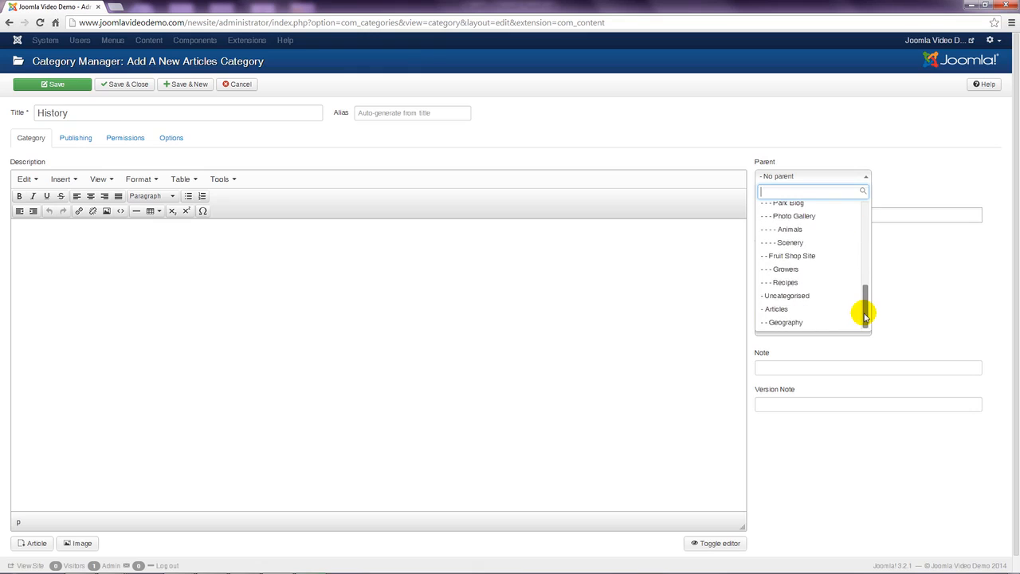
click(795, 314)
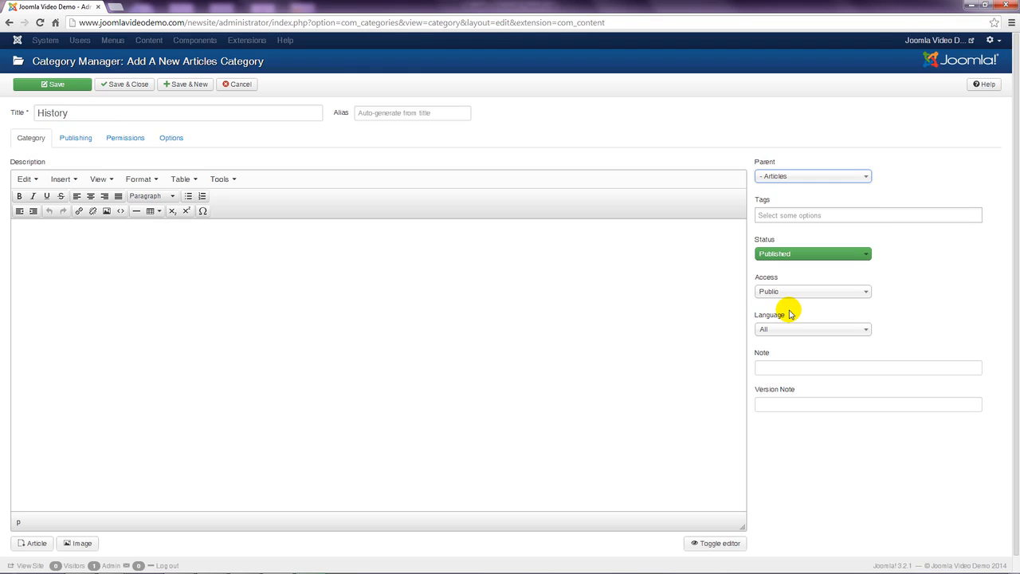
click(142, 89)
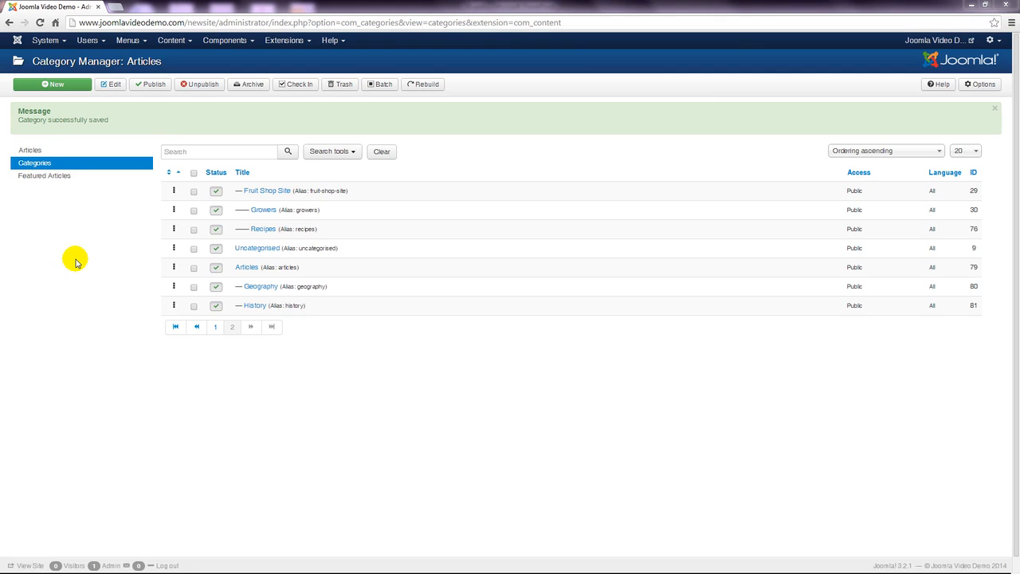
Step: Create a category titled "Ancient" with History as its parent, and save it while starting another new category
click(70, 85)
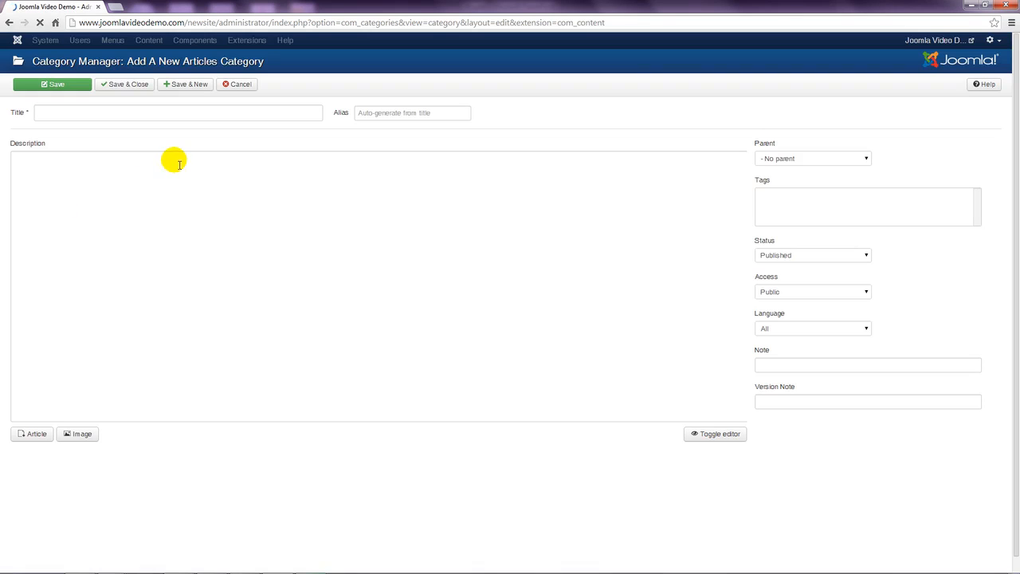
click(128, 118)
text(Ancient)
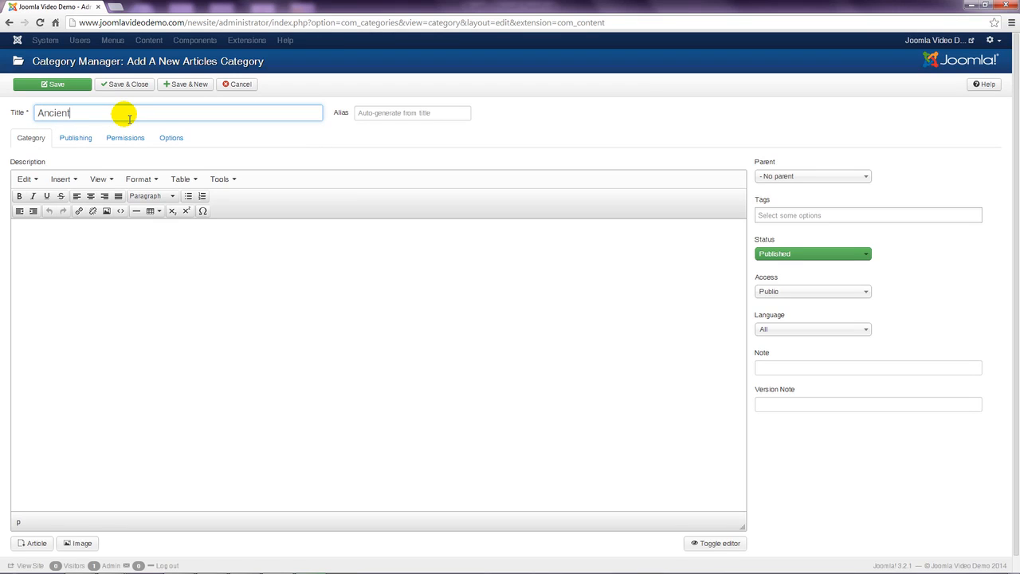
click(802, 176)
drag(866, 219, 867, 308)
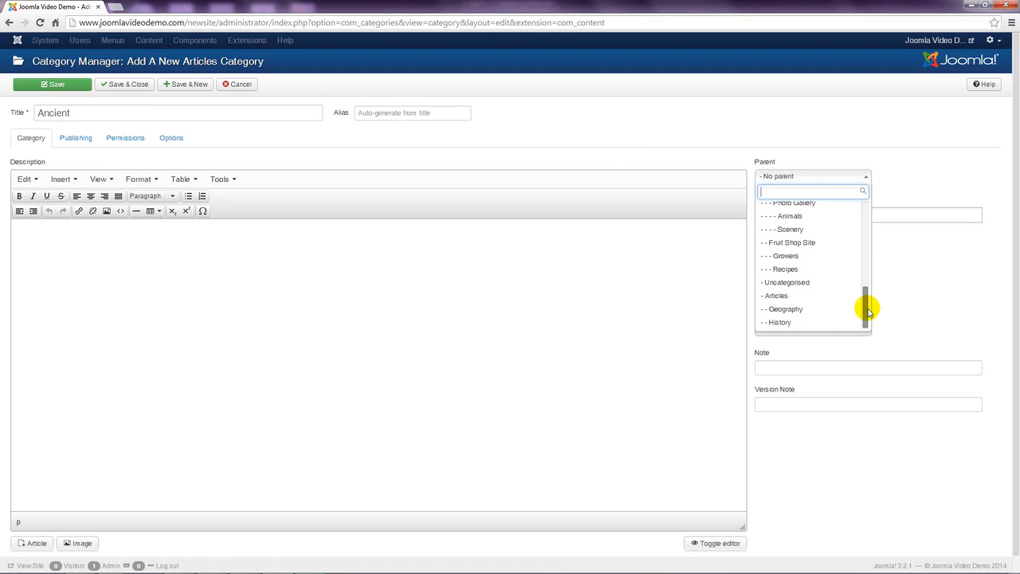
click(797, 323)
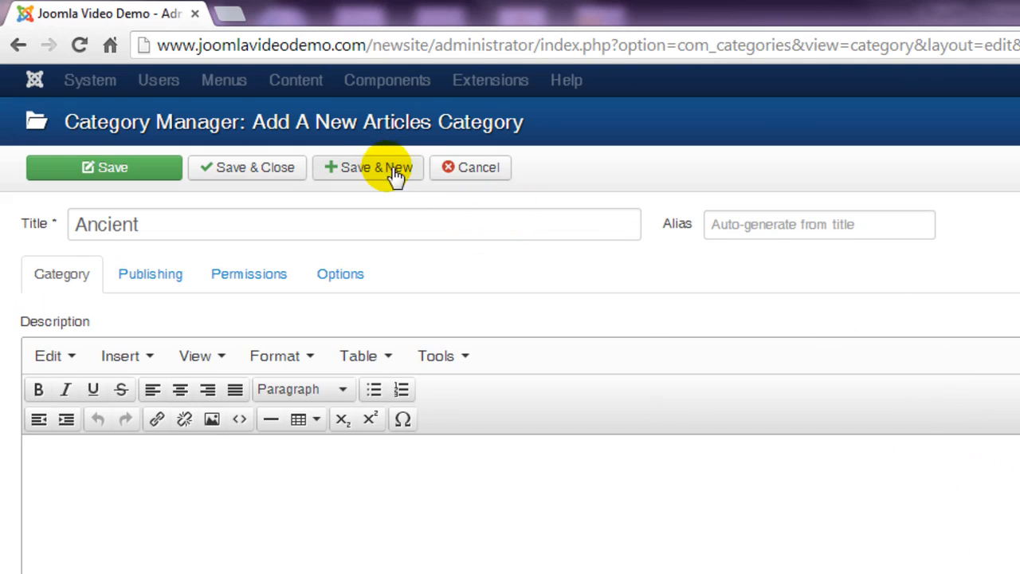
click(401, 175)
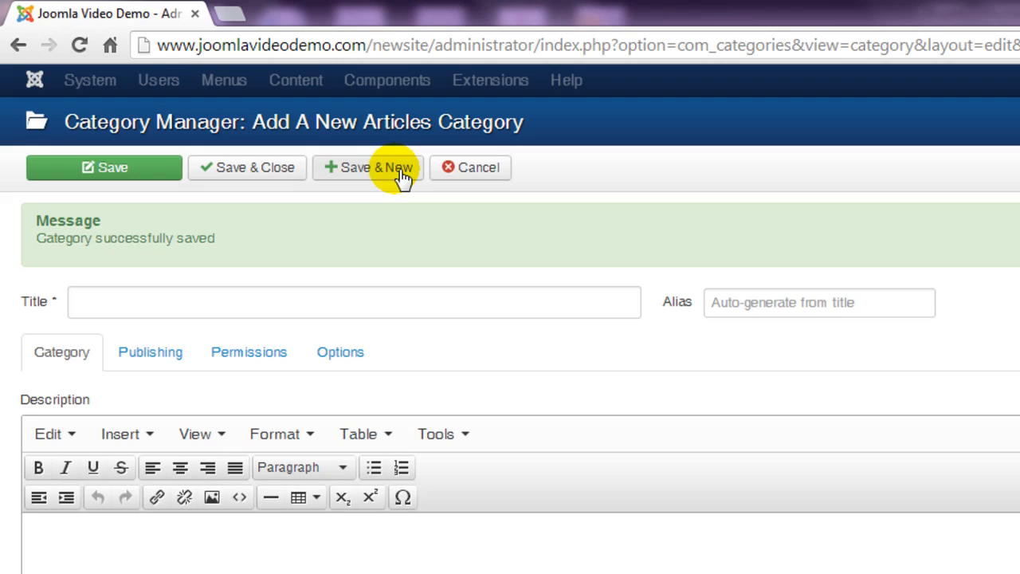
Step: Title the new category "Modern", set its parent to History, and save and close it
click(264, 303)
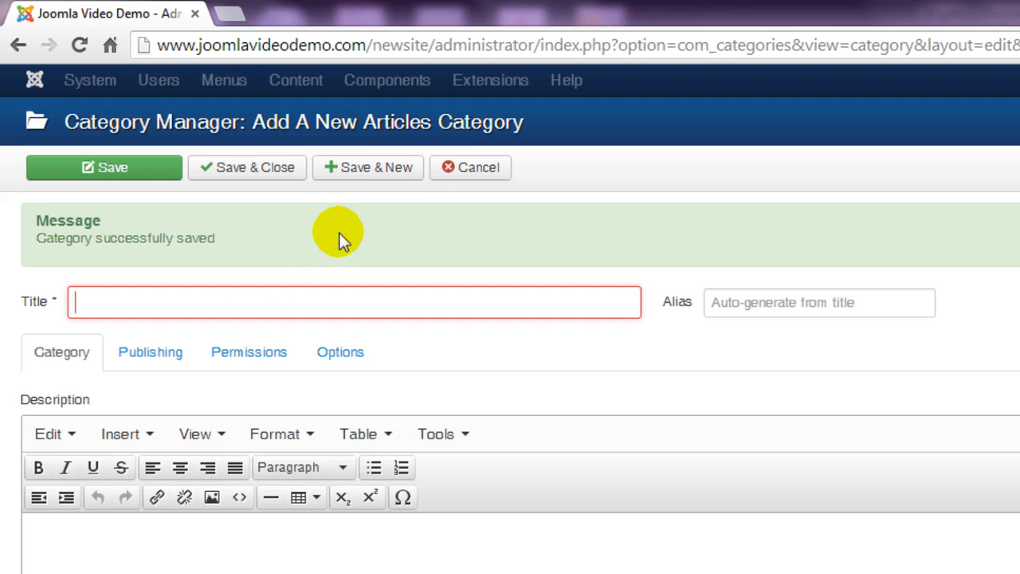
text(Modern)
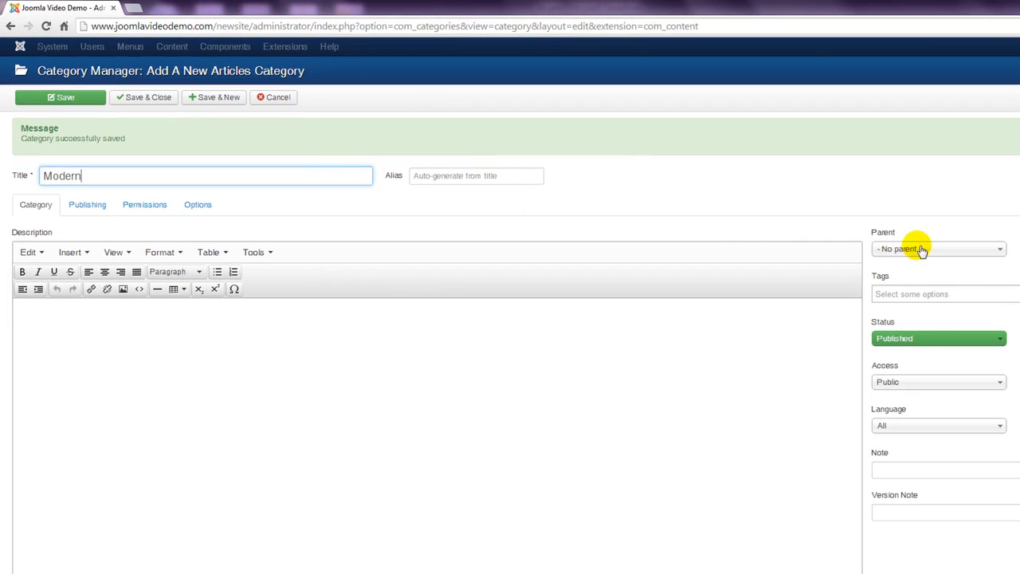
click(920, 250)
drag(997, 290, 994, 396)
click(914, 402)
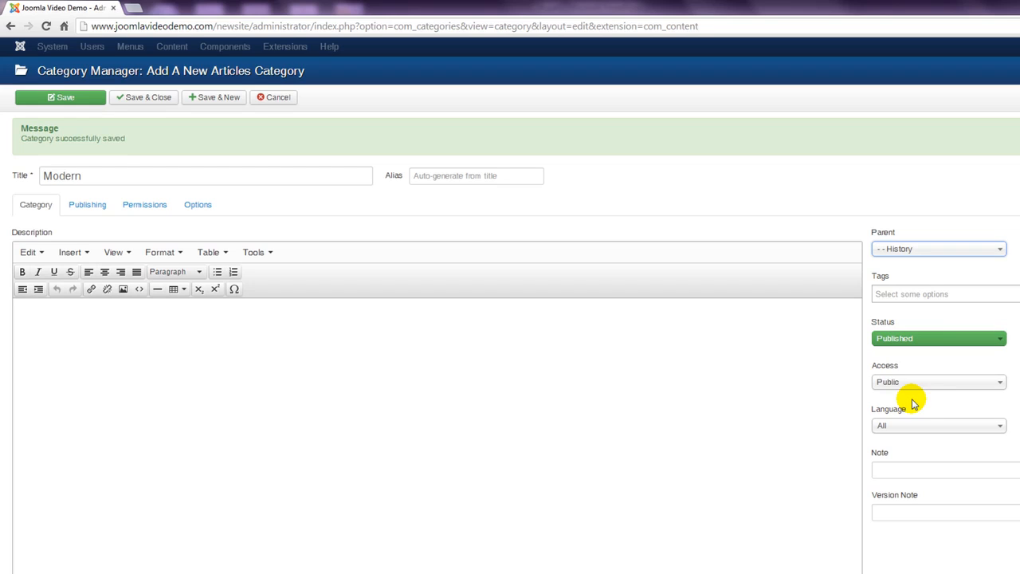
click(159, 101)
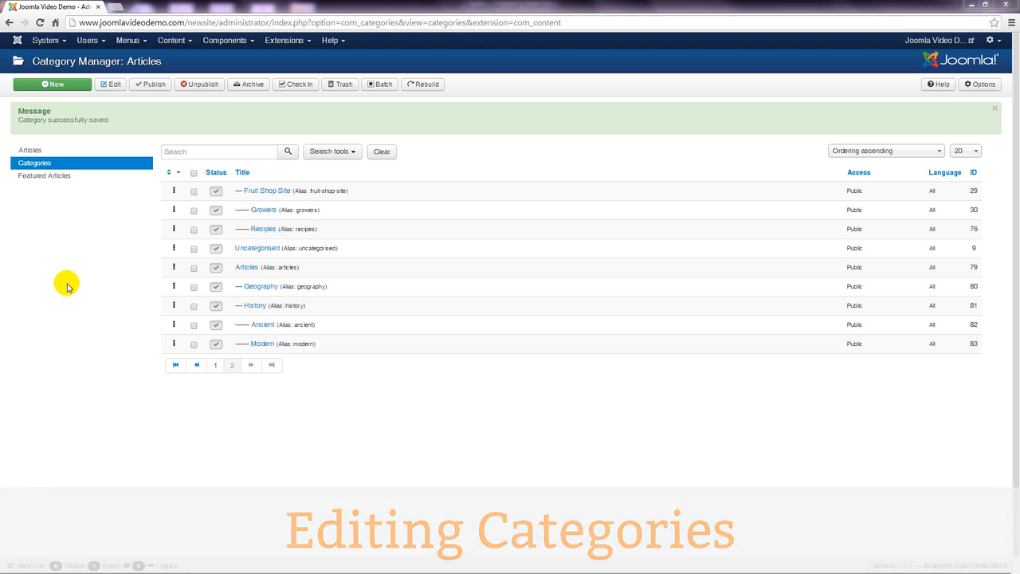
Step: Open the Modern category for editing, change its title to "Modern 2", and close it without saving
click(261, 346)
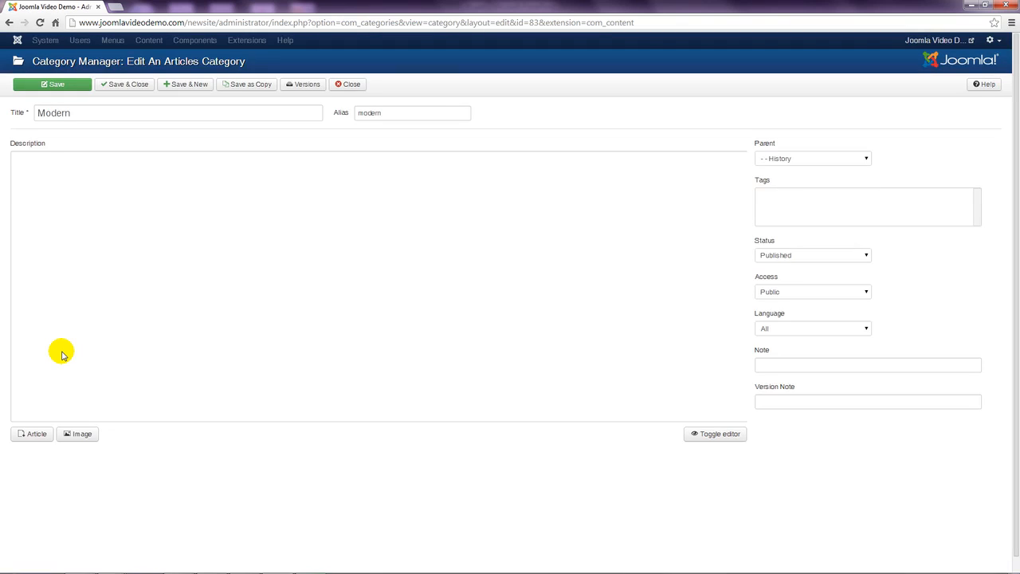
click(99, 113)
text(2)
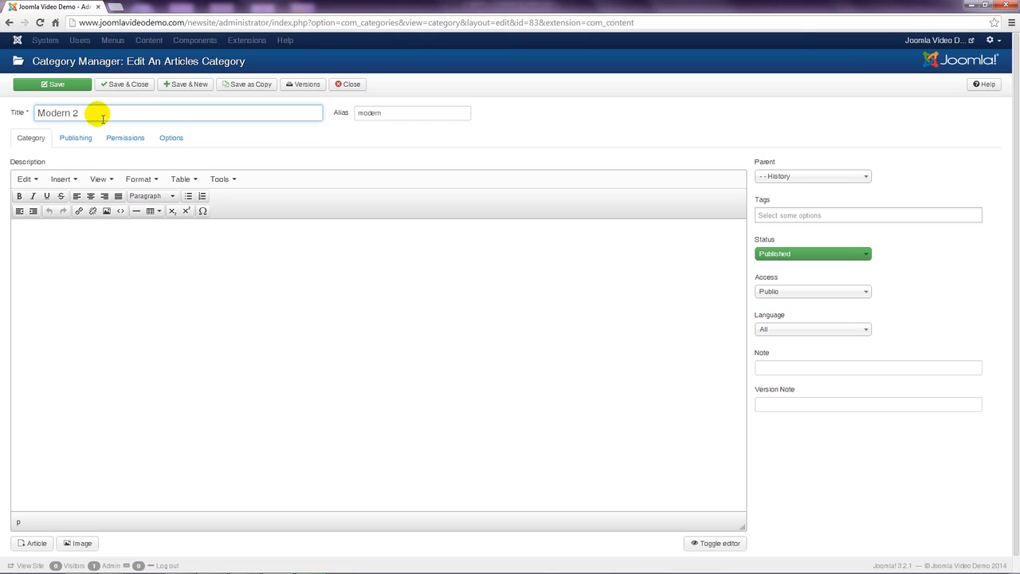
click(558, 121)
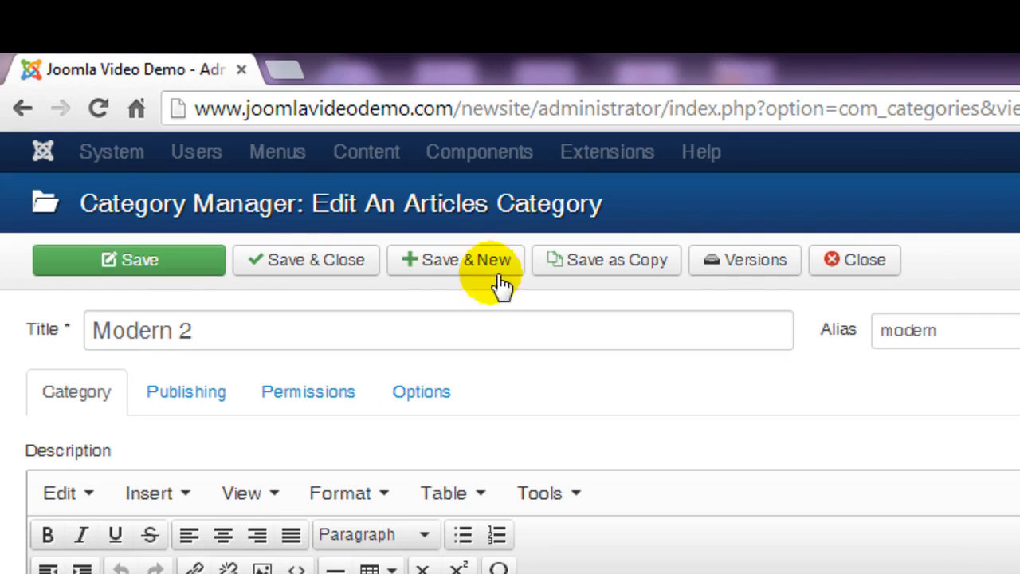
click(871, 268)
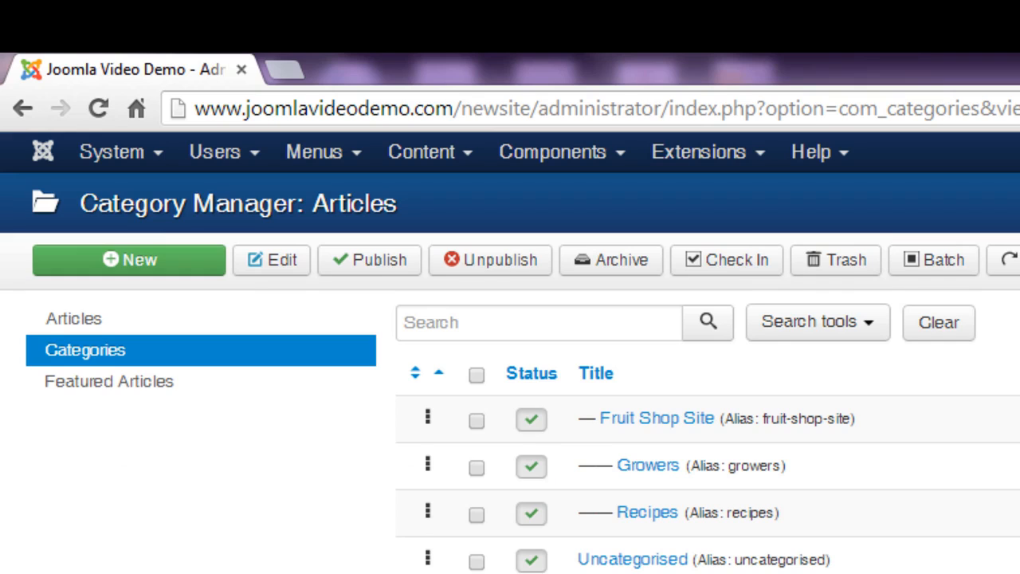
Step: Open Global Check-in and check in all of the listed database tables
click(125, 157)
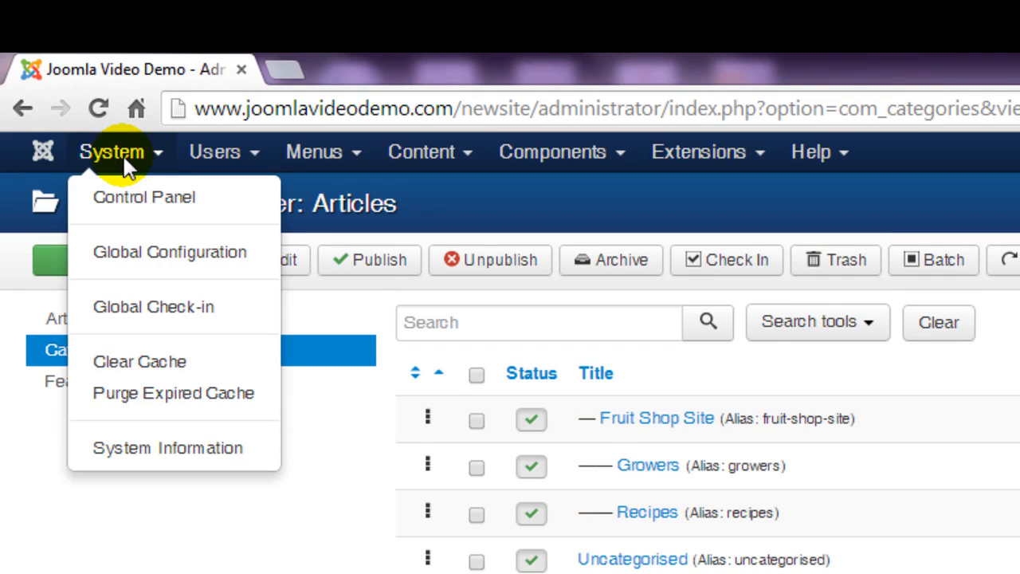
click(162, 312)
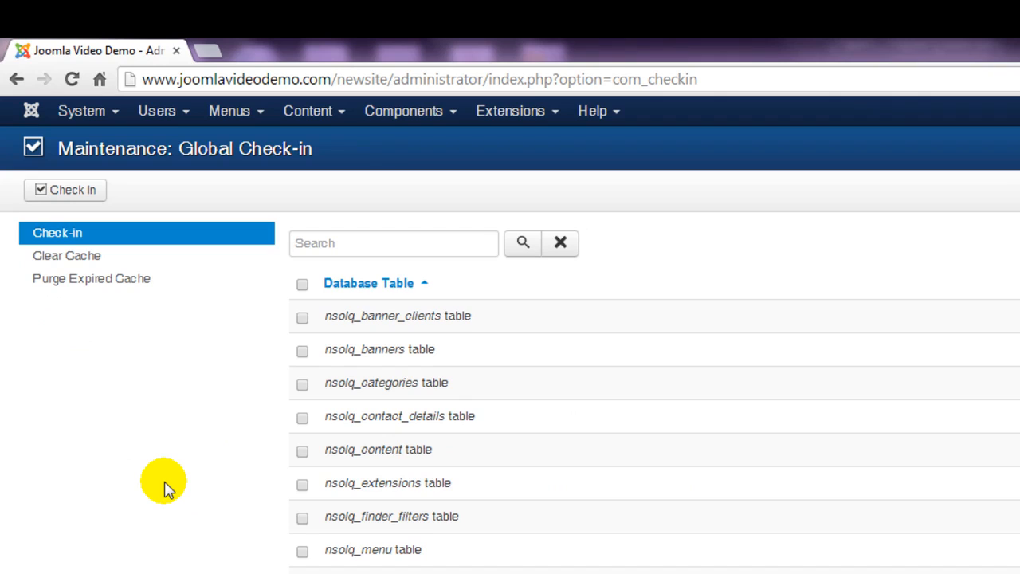
click(303, 286)
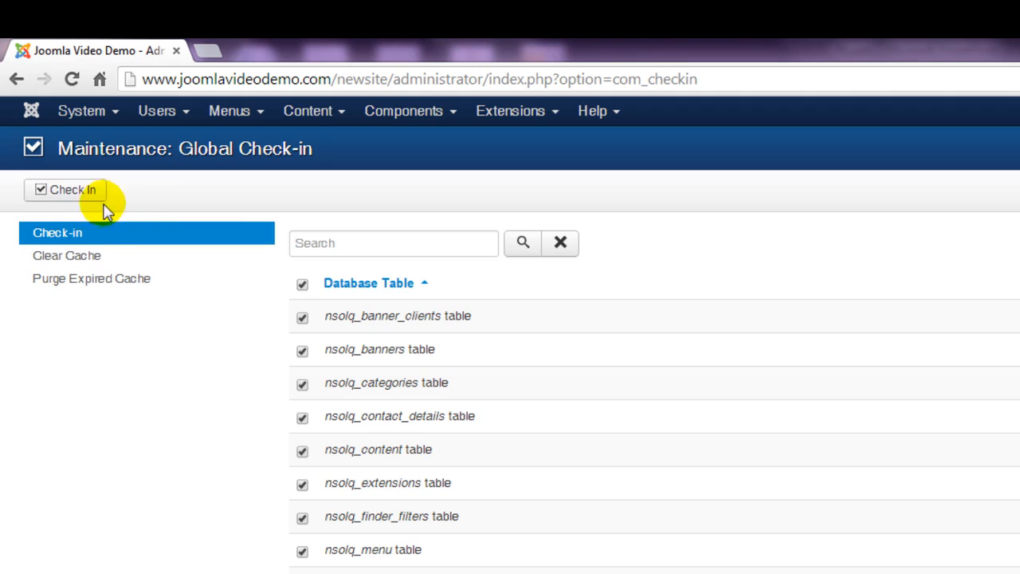
click(89, 193)
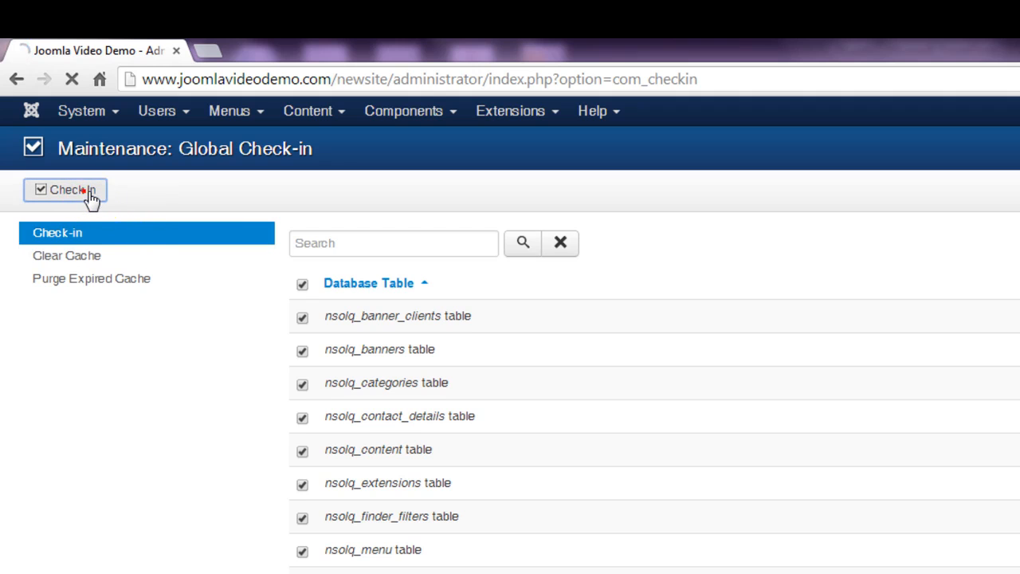